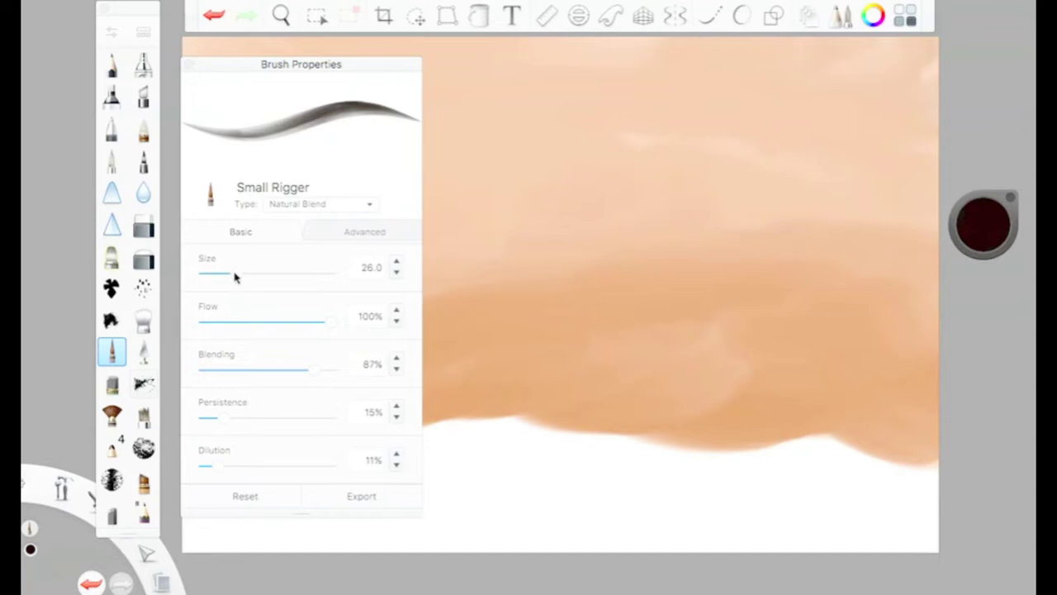
Cover the white area below the sky with broad horizontal brown strokes to form the ground.
mouse_move(773, 433)
left_mouse_down()
mouse_move(933, 442)
mouse_move(739, 445)
mouse_move(450, 431)
mouse_move(925, 446)
mouse_move(382, 428)
mouse_move(190, 442)
mouse_move(457, 424)
mouse_move(946, 437)
mouse_move(641, 434)
mouse_move(940, 474)
left_mouse_up()
left_click(983, 246)
mouse_move(366, 449)
left_mouse_down()
mouse_move(97, 469)
mouse_move(940, 492)
left_mouse_up()
left_click_drag(940, 529, 277, 512)
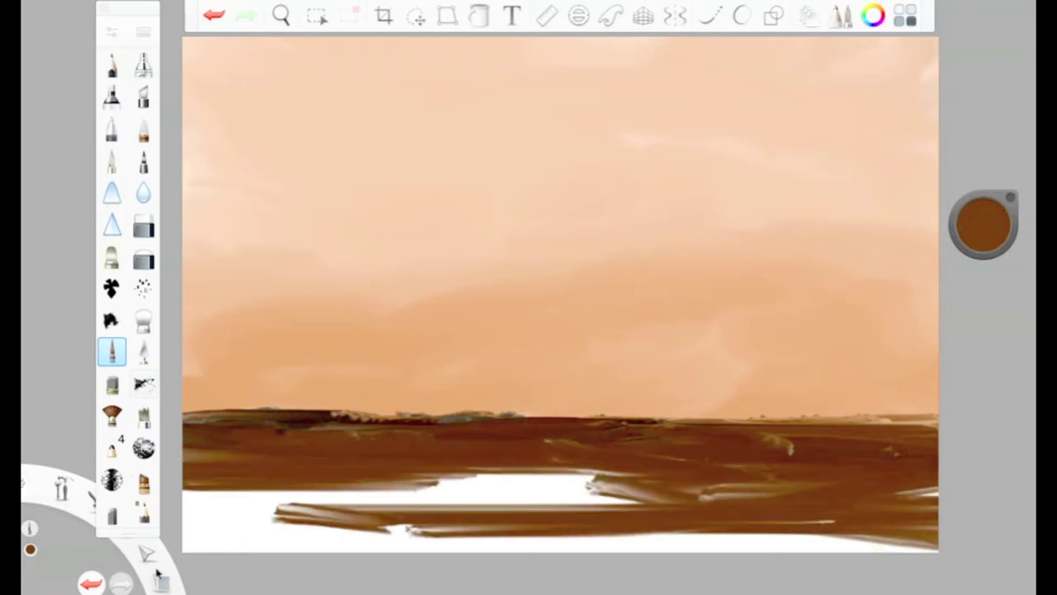
left_click_drag(278, 512, 933, 537)
left_click_drag(933, 537, 185, 528)
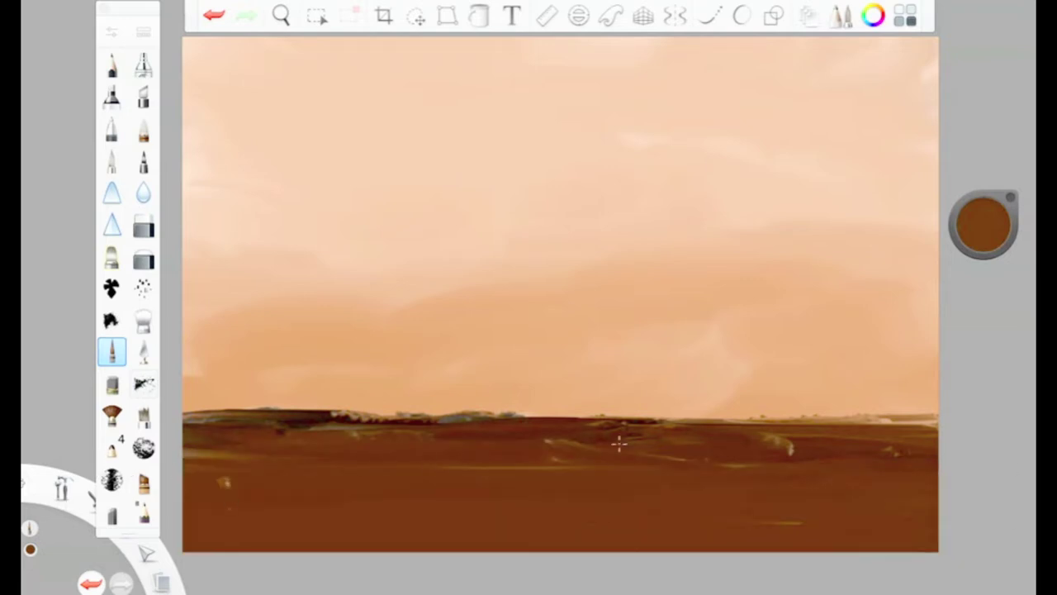
Paint golden brown across the upper ground and work darker reddish brown into the lower part.
left_click_drag(984, 260, 978, 165)
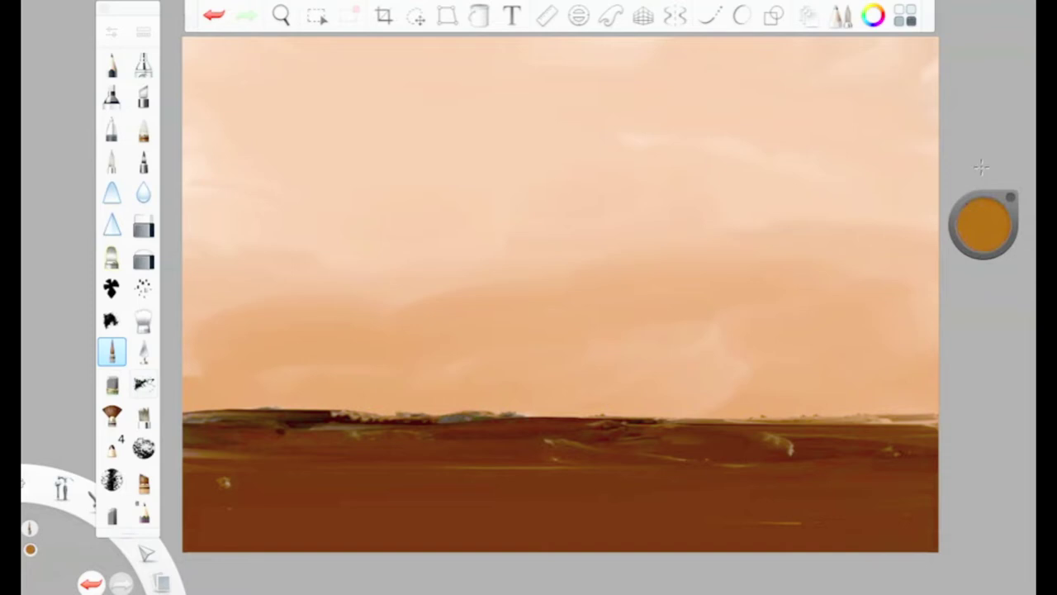
mouse_move(766, 439)
left_mouse_down()
mouse_move(218, 433)
mouse_move(448, 428)
mouse_move(814, 464)
mouse_move(740, 462)
mouse_move(588, 431)
mouse_move(198, 457)
mouse_move(328, 475)
left_mouse_up()
left_click_drag(982, 225, 986, 309)
mouse_move(775, 494)
left_mouse_down()
mouse_move(670, 493)
mouse_move(558, 462)
mouse_move(248, 495)
left_mouse_up()
left_click(291, 517, "alt")
left_click_drag(923, 506, 241, 513)
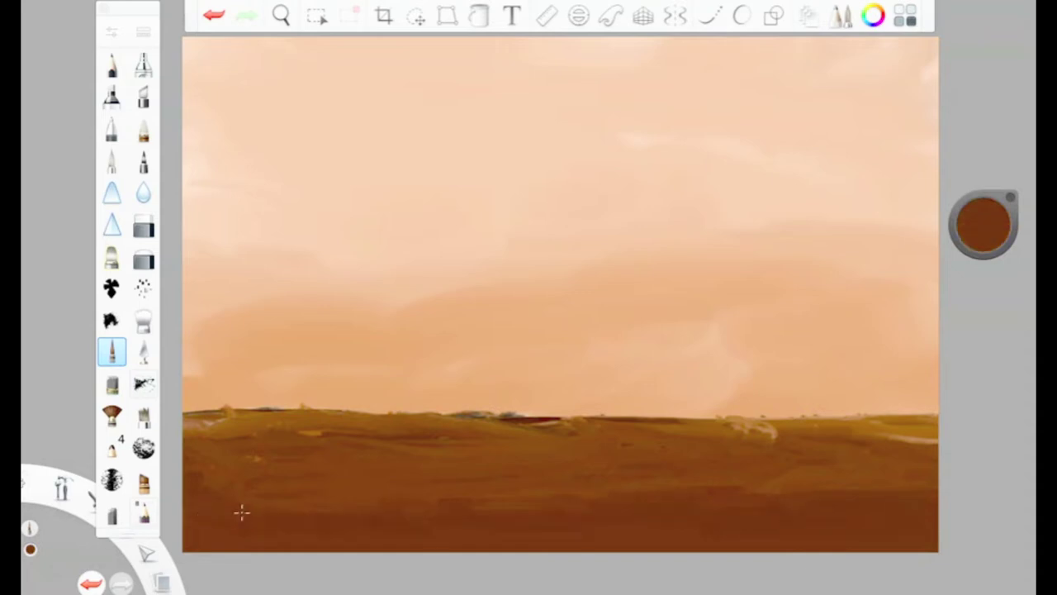
Darken the brown in stages to 5% luminance and paint deep maroon shadow strokes along the lower ground.
left_click_drag(991, 217, 991, 256)
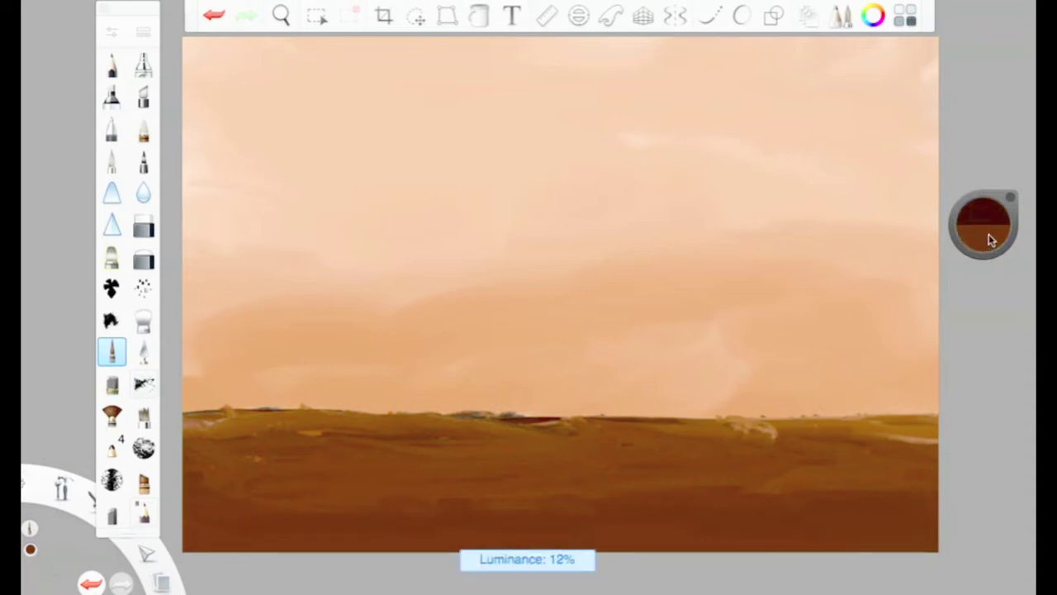
left_click_drag(991, 239, 991, 226)
mouse_move(933, 483)
left_mouse_down()
mouse_move(793, 500)
mouse_move(377, 507)
left_mouse_up()
mouse_move(276, 487)
left_mouse_down()
mouse_move(495, 517)
mouse_move(647, 520)
left_mouse_up()
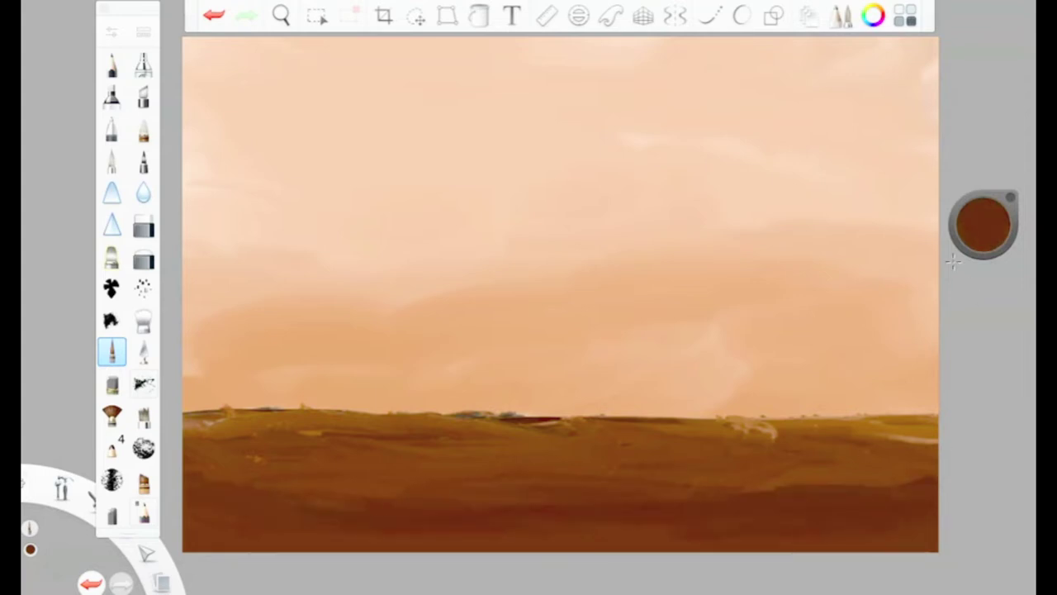
mouse_move(933, 529)
left_mouse_down()
mouse_move(299, 536)
mouse_move(534, 524)
mouse_move(690, 533)
left_mouse_up()
left_click_drag(992, 232, 993, 244)
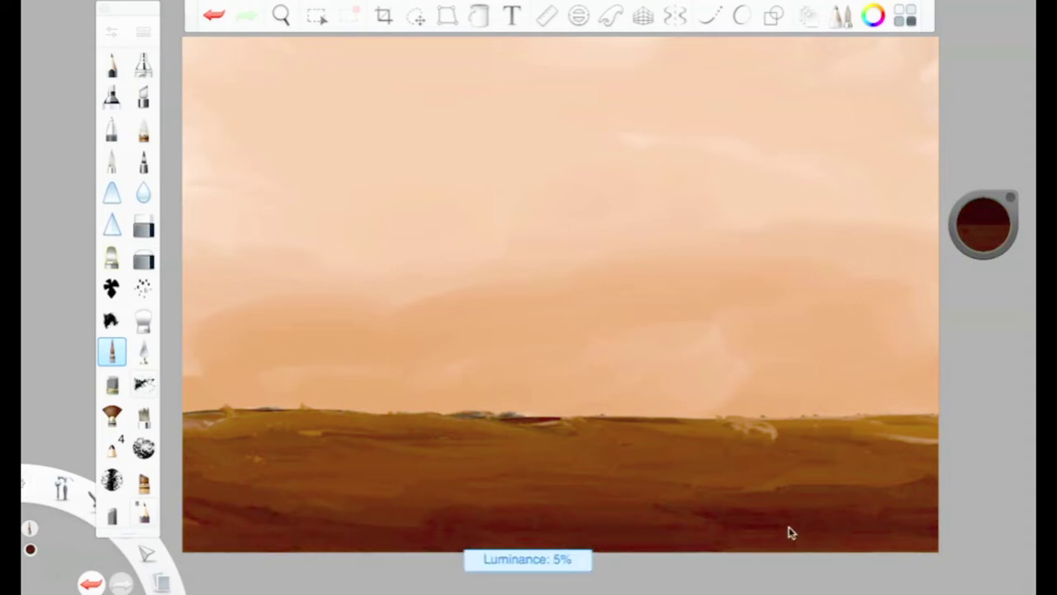
mouse_move(788, 533)
left_mouse_down()
mouse_move(255, 534)
mouse_move(236, 542)
mouse_move(653, 502)
mouse_move(933, 509)
mouse_move(825, 483)
mouse_move(464, 523)
mouse_move(242, 527)
left_mouse_up()
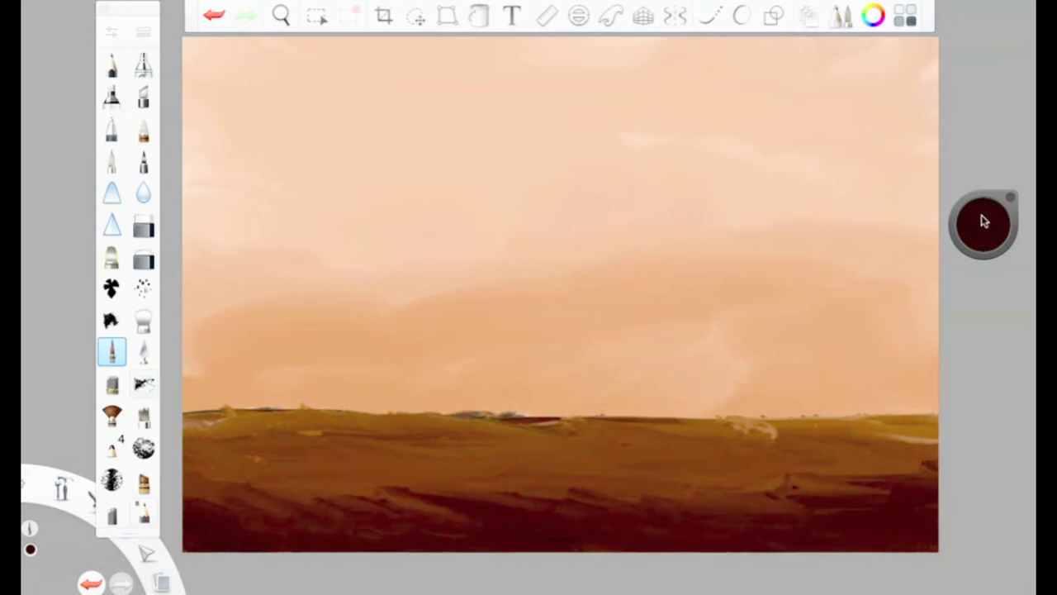
Lighten the maroon to reddish brown and brush transition strokes between the dark foreground and golden ground.
left_click_drag(975, 226, 987, 175)
mouse_move(929, 458)
left_mouse_down()
mouse_move(800, 502)
mouse_move(229, 482)
left_mouse_up()
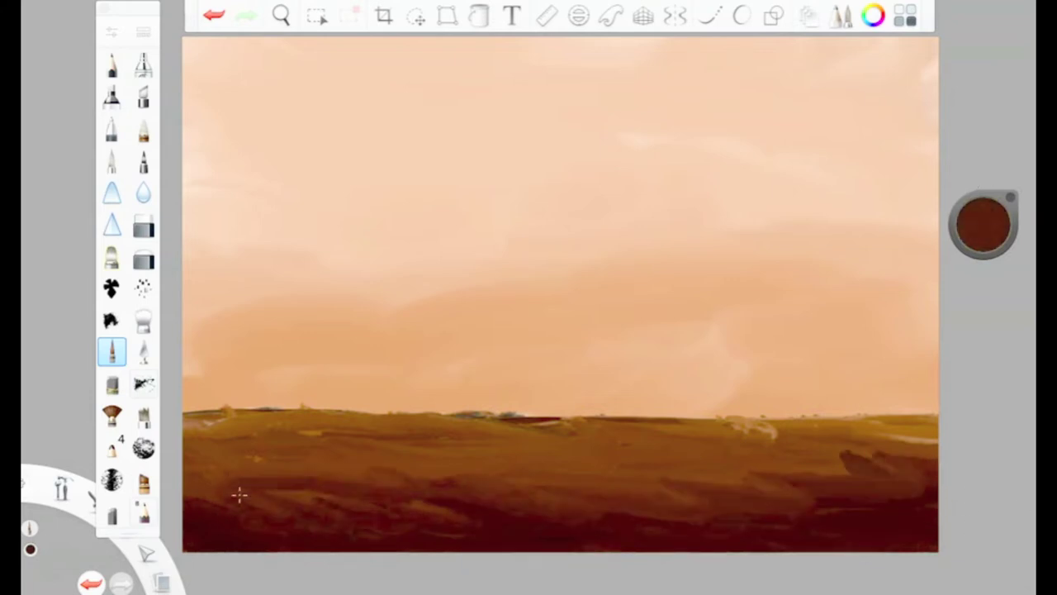
mouse_move(974, 198)
left_mouse_down()
mouse_move(974, 185)
mouse_move(974, 213)
left_mouse_up()
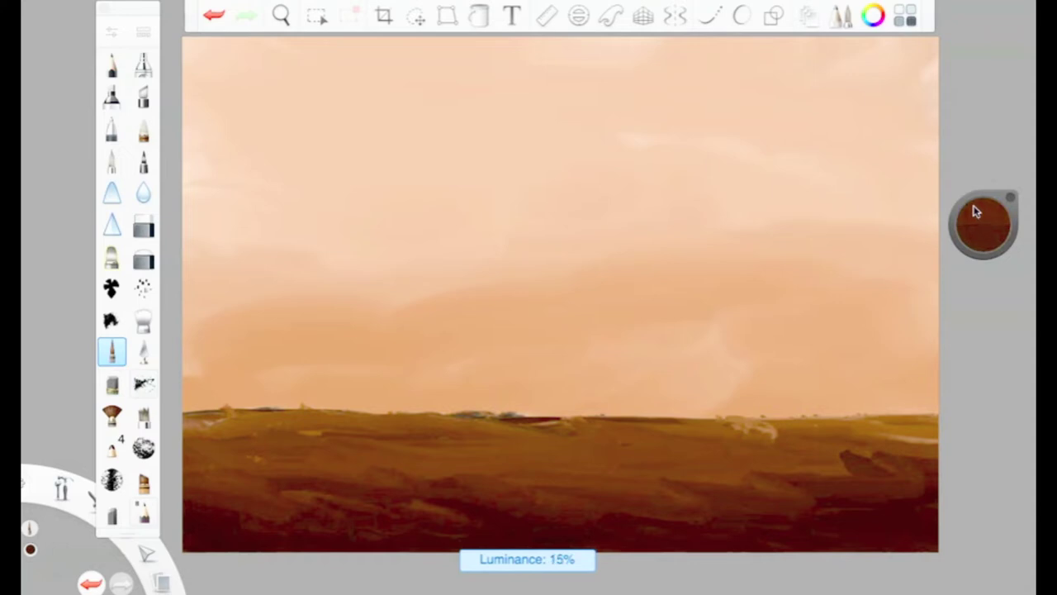
mouse_move(826, 438)
left_mouse_down()
mouse_move(634, 482)
mouse_move(271, 477)
mouse_move(190, 464)
left_mouse_up()
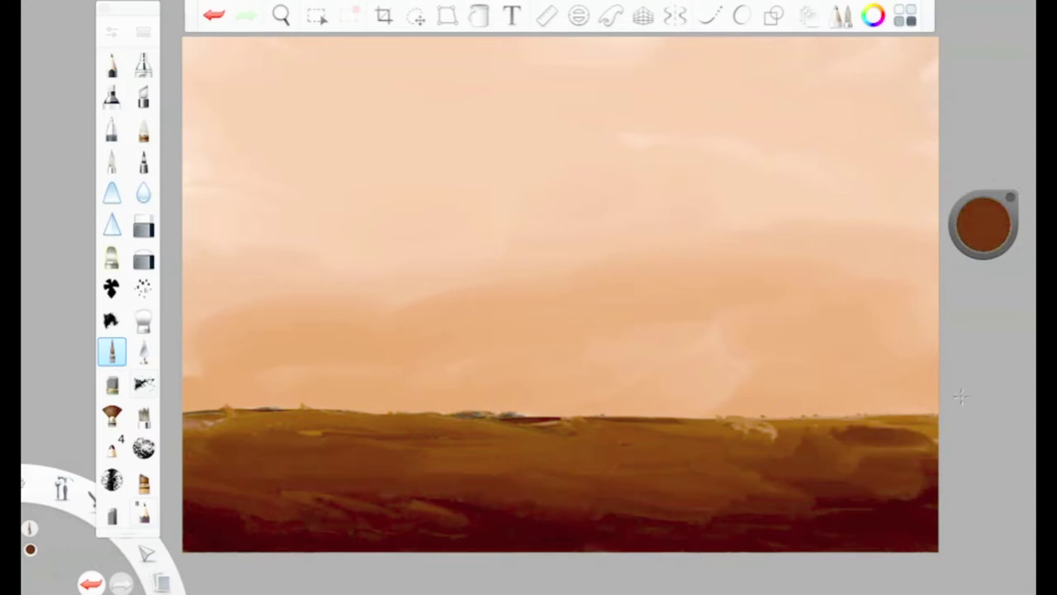
Sample the golden ground colour, reduce the brush size, and paint light and ochre grassy highlights along the horizon.
left_click(931, 424, "alt")
left_click(112, 32)
left_click_drag(255, 278, 224, 277)
left_click(186, 64)
left_click_drag(937, 425, 341, 434)
left_click_drag(983, 225, 983, 157)
mouse_move(840, 413)
left_mouse_down()
mouse_move(570, 415)
mouse_move(377, 439)
mouse_move(217, 431)
mouse_move(186, 447)
left_mouse_up()
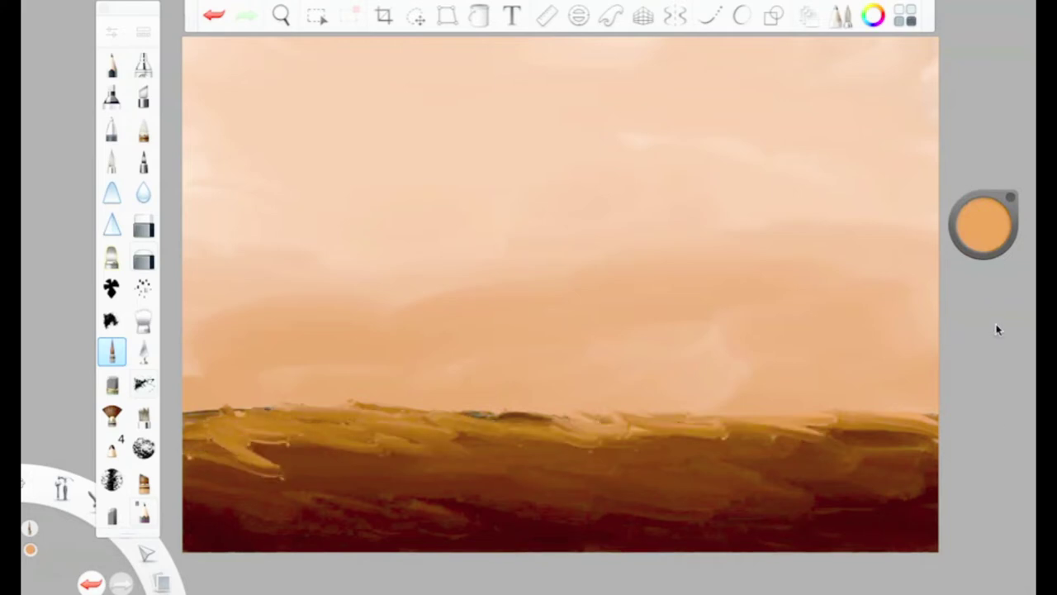
left_click_drag(983, 224, 985, 276)
mouse_move(192, 450)
left_mouse_down()
mouse_move(935, 448)
mouse_move(896, 426)
left_mouse_up()
Switch to black and paint a tower's slanted top edge with two vertical edges hanging from it.
left_click(982, 228)
left_click(983, 254)
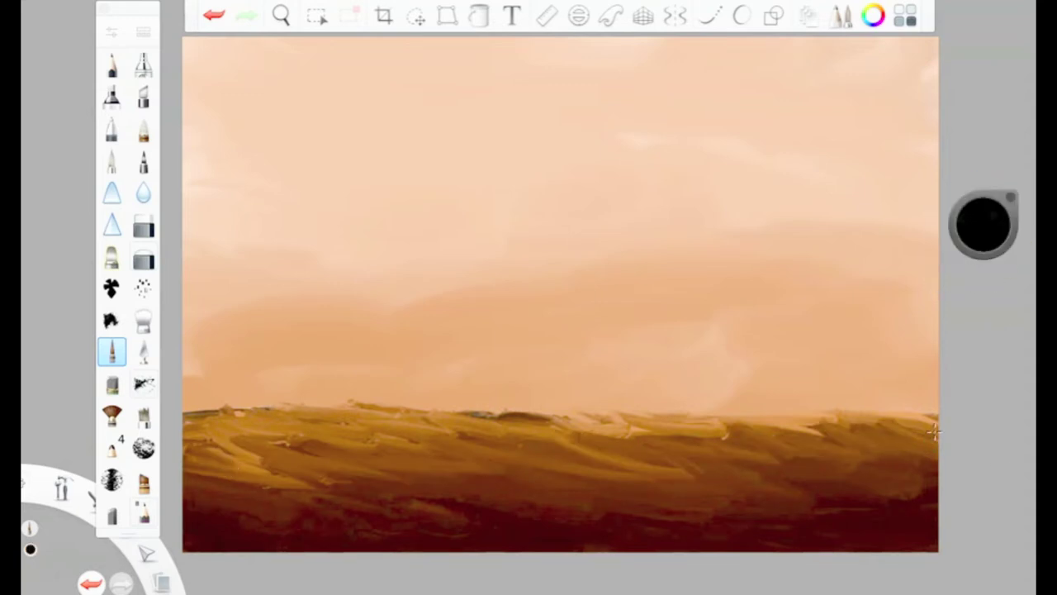
mouse_move(509, 72)
left_mouse_down()
mouse_move(569, 72)
mouse_move(587, 109)
left_mouse_up()
left_click_drag(513, 71, 615, 125)
left_click(214, 16)
left_click_drag(515, 46, 521, 207)
left_click_drag(616, 83, 618, 351)
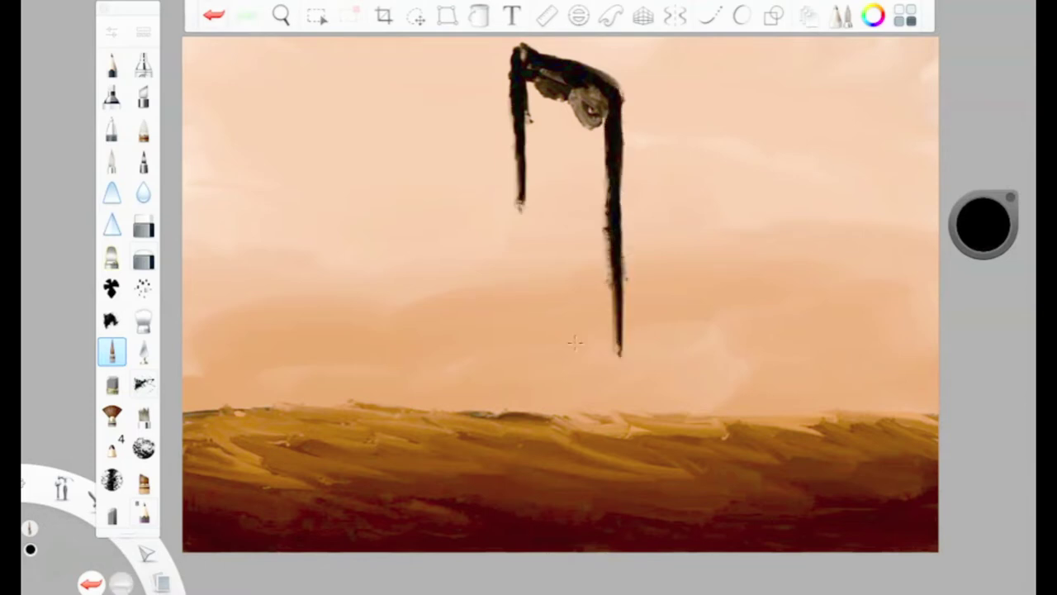
Thicken the tower's front corner and add black streaks down from the top and along the right edge.
left_click_drag(520, 82, 516, 247)
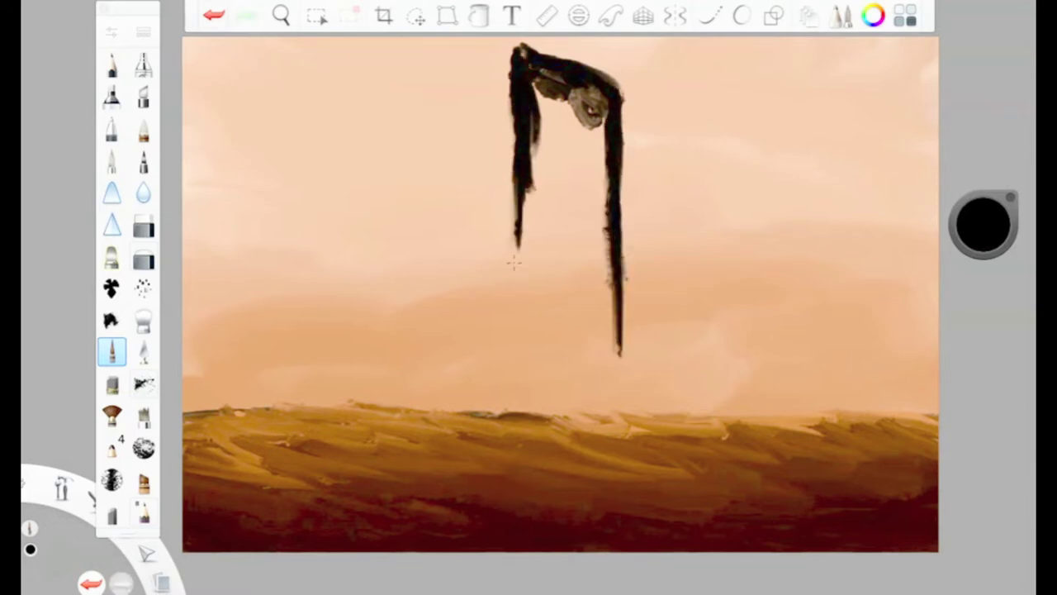
left_click_drag(525, 144, 529, 279)
mouse_move(525, 183)
left_mouse_down()
mouse_move(529, 388)
mouse_move(514, 98)
mouse_move(541, 168)
left_mouse_up()
left_click_drag(555, 89, 569, 130)
mouse_move(591, 97)
left_mouse_down()
mouse_move(600, 192)
mouse_move(547, 84)
mouse_move(540, 289)
left_mouse_up()
left_click_drag(534, 387, 542, 195)
left_click_drag(611, 230, 611, 405)
Streak dark vertical strokes down the right face, outline the left edge, and carry the front corner to the ground.
left_click_drag(561, 74, 563, 279)
mouse_move(568, 116)
left_mouse_down()
mouse_move(578, 364)
mouse_move(545, 384)
left_mouse_up()
left_click_drag(578, 97, 583, 338)
left_click_drag(596, 124, 603, 342)
mouse_move(522, 53)
left_mouse_down()
mouse_move(479, 123)
mouse_move(493, 342)
left_mouse_up()
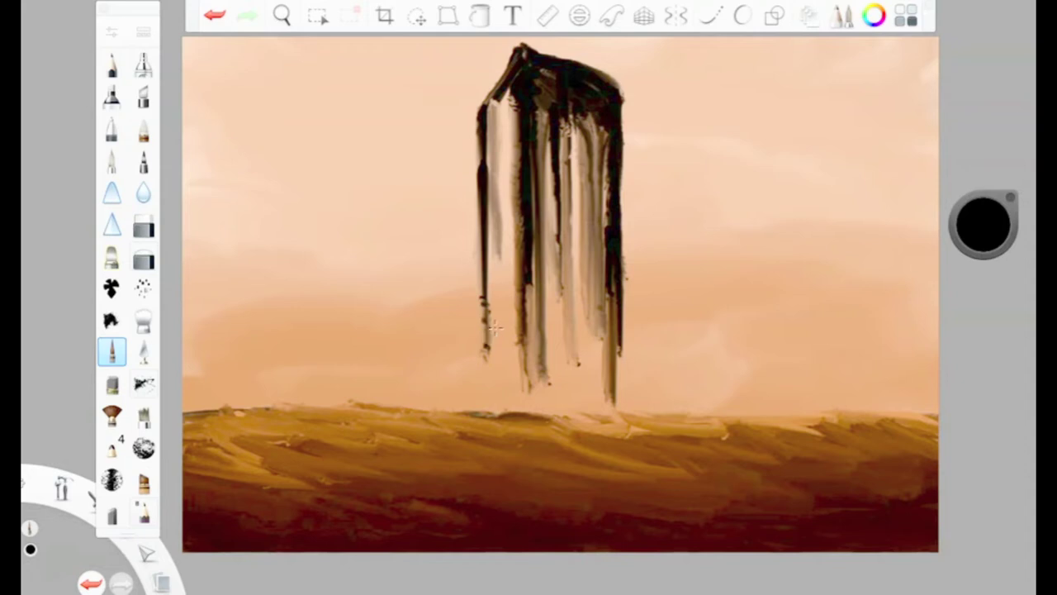
left_click_drag(519, 236, 522, 437)
mouse_move(612, 305)
left_mouse_down()
mouse_move(613, 399)
mouse_move(533, 449)
left_mouse_up()
left_click_drag(479, 321, 477, 414)
left_click_drag(476, 354, 473, 176)
left_click(215, 16)
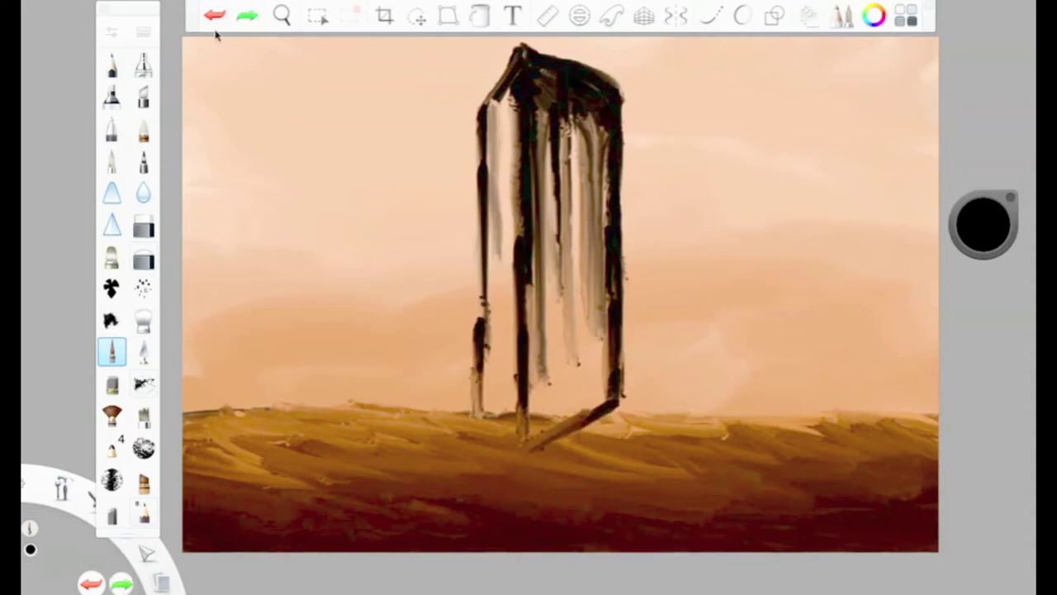
mouse_move(479, 250)
left_mouse_down()
mouse_move(475, 417)
mouse_move(529, 442)
left_mouse_up()
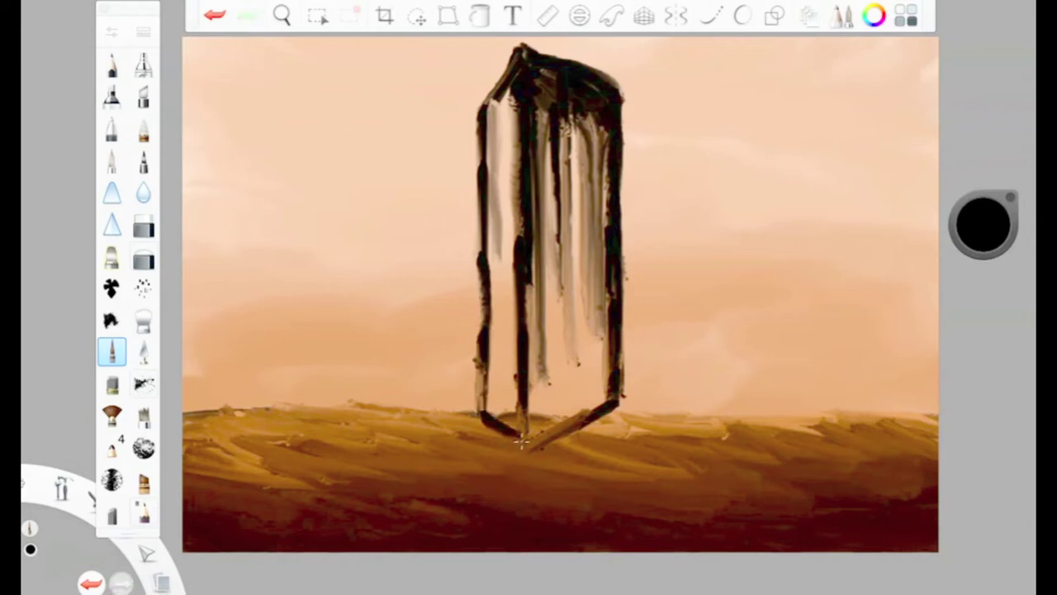
left_click(214, 15)
left_click(213, 15)
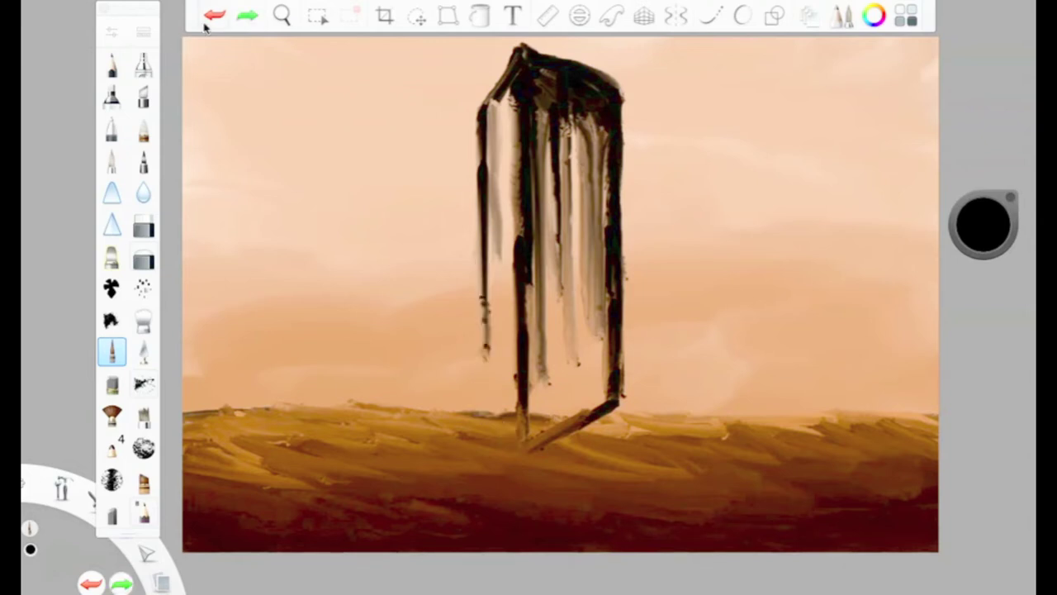
left_click(214, 15)
Extend the tower's left edge to the ground and paint flared, root-like lines out from its three lower corners.
left_click_drag(479, 330, 474, 188)
mouse_move(477, 310)
left_mouse_down()
mouse_move(487, 430)
mouse_move(453, 433)
left_mouse_up()
left_click_drag(520, 419, 578, 478)
left_click_drag(610, 390, 662, 429)
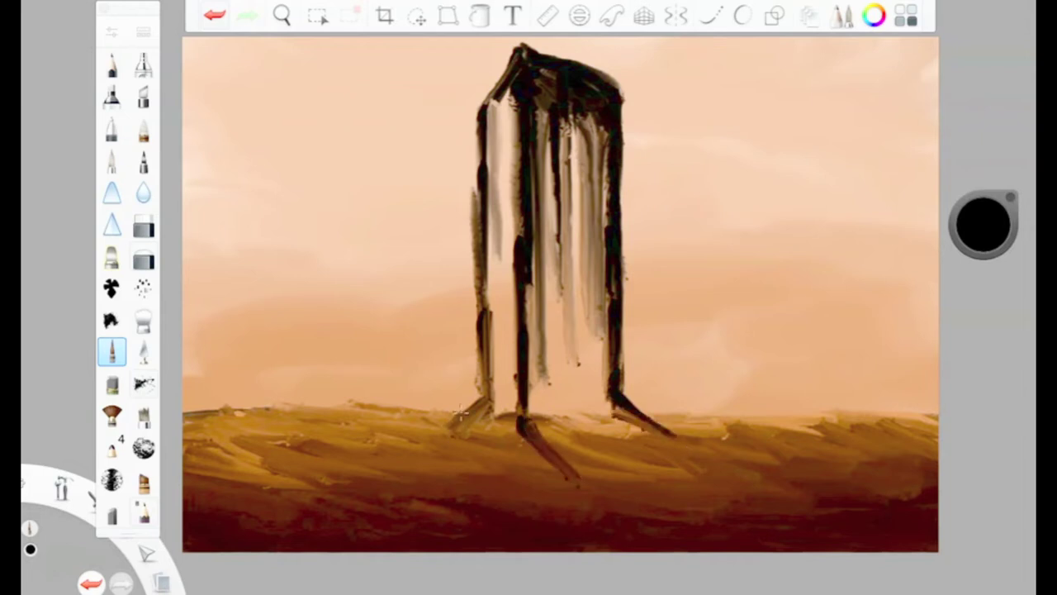
left_click_drag(483, 376, 392, 441)
Pick a muted brown, adjust the brush size, and fill the tower's left face with vertical strokes.
left_click(978, 232)
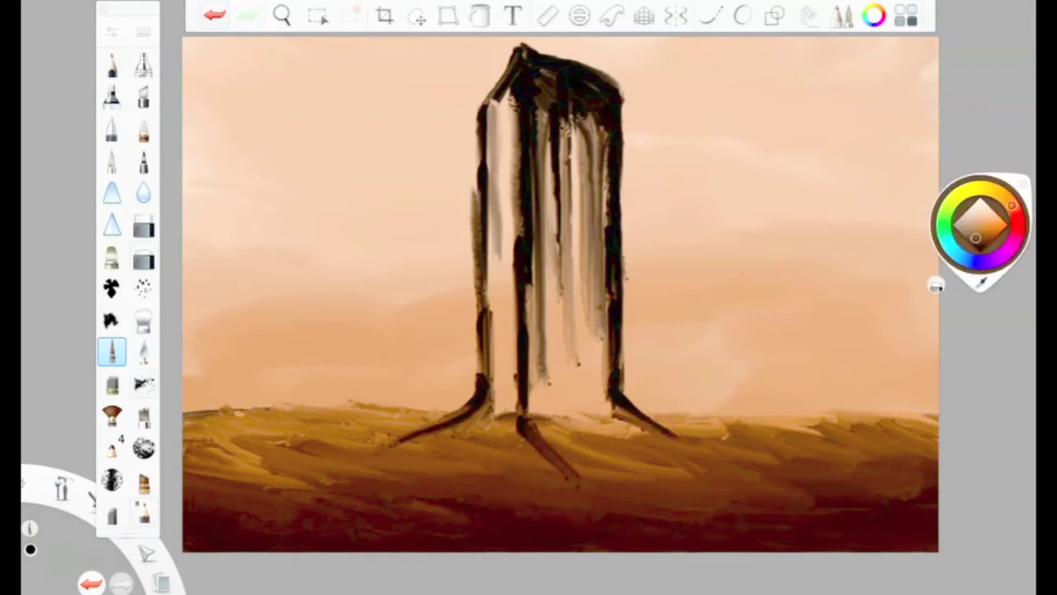
left_click(981, 232)
left_click(112, 32)
left_click(235, 272)
left_click(112, 33)
mouse_move(511, 83)
left_mouse_down()
mouse_move(494, 337)
mouse_move(500, 419)
mouse_move(512, 392)
mouse_move(556, 479)
mouse_move(438, 441)
mouse_move(487, 402)
left_mouse_up()
left_click_drag(491, 312, 475, 419)
left_click(214, 15)
left_click_drag(504, 177, 497, 413)
Darken the brown progressively and fill the tower's right face with dense vertical strokes.
left_click_drag(964, 234, 975, 298)
mouse_move(512, 103)
left_mouse_down()
mouse_move(500, 379)
mouse_move(528, 450)
left_mouse_up()
left_click_drag(589, 103, 596, 269)
mouse_move(604, 99)
left_mouse_down()
mouse_move(601, 305)
mouse_move(569, 309)
left_mouse_up()
left_click_drag(545, 95, 538, 247)
left_click_drag(552, 128, 547, 368)
left_click_drag(979, 196, 977, 277)
left_click_drag(576, 91, 591, 355)
left_click_drag(596, 240, 601, 409)
left_click_drag(570, 198, 578, 409)
mouse_move(552, 248)
left_mouse_down()
mouse_move(550, 426)
mouse_move(541, 405)
left_mouse_up()
mouse_move(570, 92)
left_mouse_down()
mouse_move(592, 170)
mouse_move(567, 165)
mouse_move(580, 361)
mouse_move(543, 201)
left_mouse_up()
Paint the flared base of the right face in dark brown, closing the gaps down to the ground.
mouse_move(583, 368)
left_mouse_down()
mouse_move(633, 446)
mouse_move(673, 448)
left_mouse_up()
left_click_drag(578, 330, 590, 420)
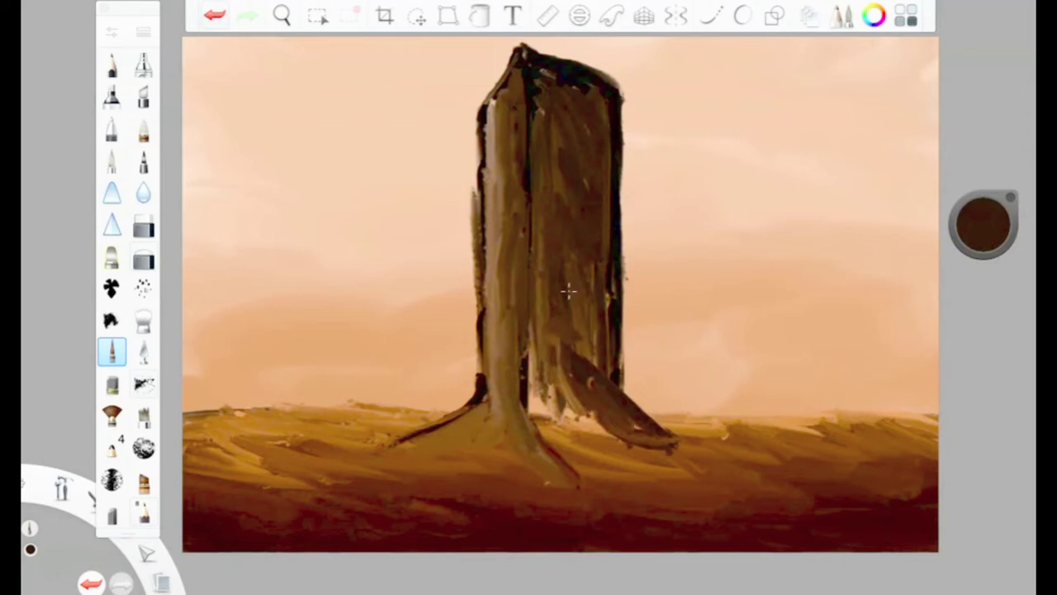
left_click_drag(568, 293, 590, 425)
left_click_drag(549, 339, 555, 417)
left_click_drag(530, 372, 557, 444)
mouse_move(534, 375)
left_mouse_down()
mouse_move(597, 477)
mouse_move(547, 378)
left_mouse_up()
left_click_drag(547, 379, 626, 444)
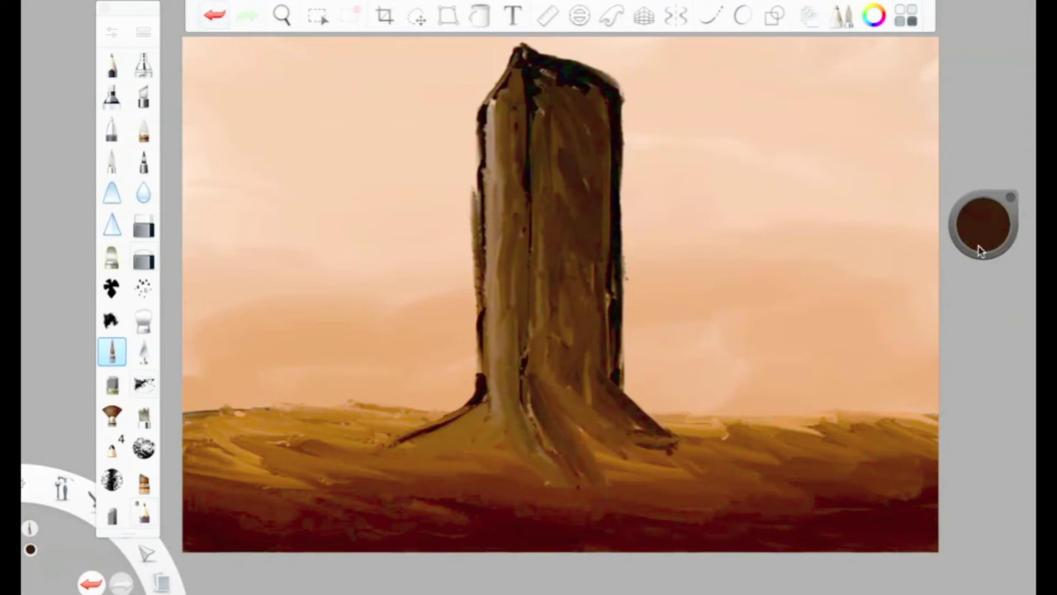
Darken the colour to black and redraw the tower's edges and flared base lines with a size 15 brush.
left_click_drag(979, 247, 978, 285)
left_click(113, 33)
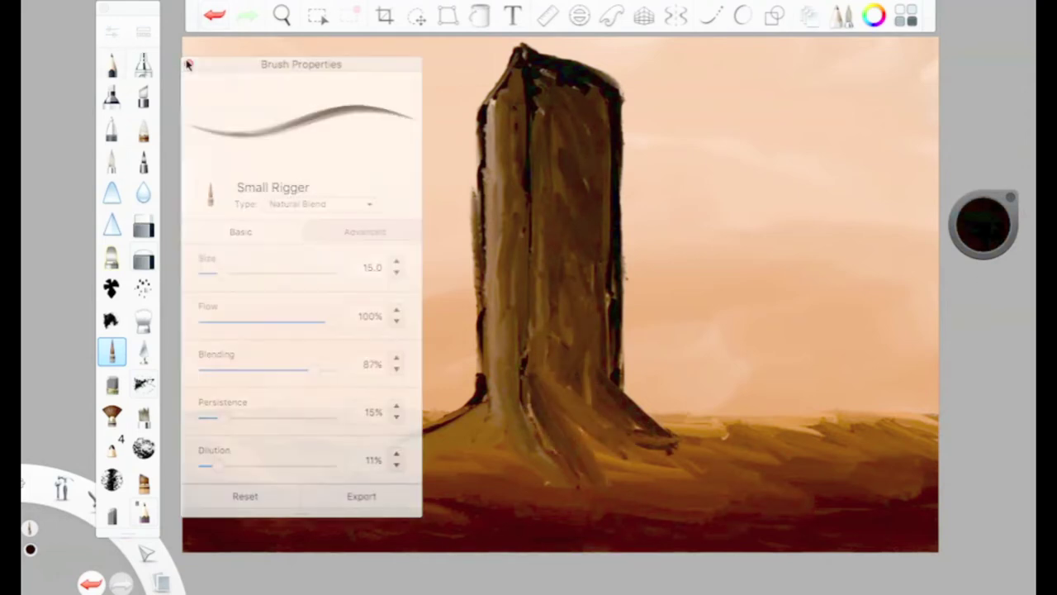
left_click_drag(519, 53, 522, 353)
left_click_drag(525, 56, 474, 122)
mouse_move(485, 112)
left_mouse_down()
mouse_move(467, 413)
mouse_move(415, 442)
left_mouse_up()
mouse_move(532, 287)
left_mouse_down()
mouse_move(528, 394)
mouse_move(594, 483)
left_mouse_up()
mouse_move(614, 225)
left_mouse_down()
mouse_move(685, 448)
mouse_move(702, 456)
left_mouse_up()
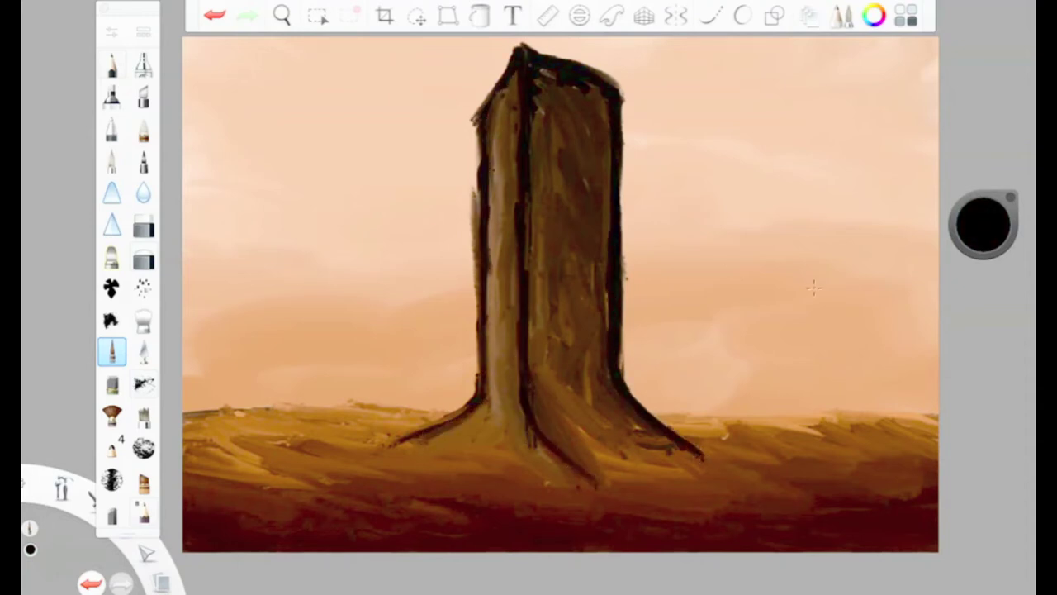
Lighten the colour to tan and brush highlights over the tower's flared base where it meets the ground.
left_click_drag(992, 190, 991, 51)
left_click_drag(501, 383, 454, 436)
mouse_move(494, 431)
left_mouse_down()
mouse_move(537, 474)
mouse_move(586, 488)
left_mouse_up()
left_click_drag(504, 473, 541, 483)
left_click_drag(451, 431, 371, 445)
mouse_move(558, 411)
left_mouse_down()
mouse_move(590, 441)
mouse_move(685, 454)
left_mouse_up()
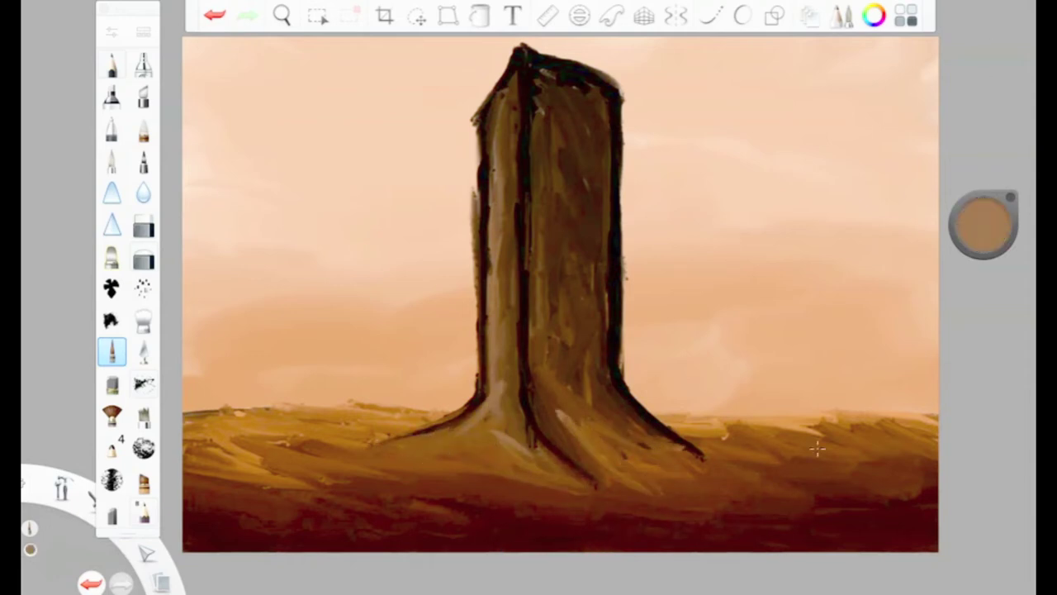
Switch to a very dark maroon with a larger brush and shade the outer part of the right face.
left_click_drag(983, 227, 971, 417)
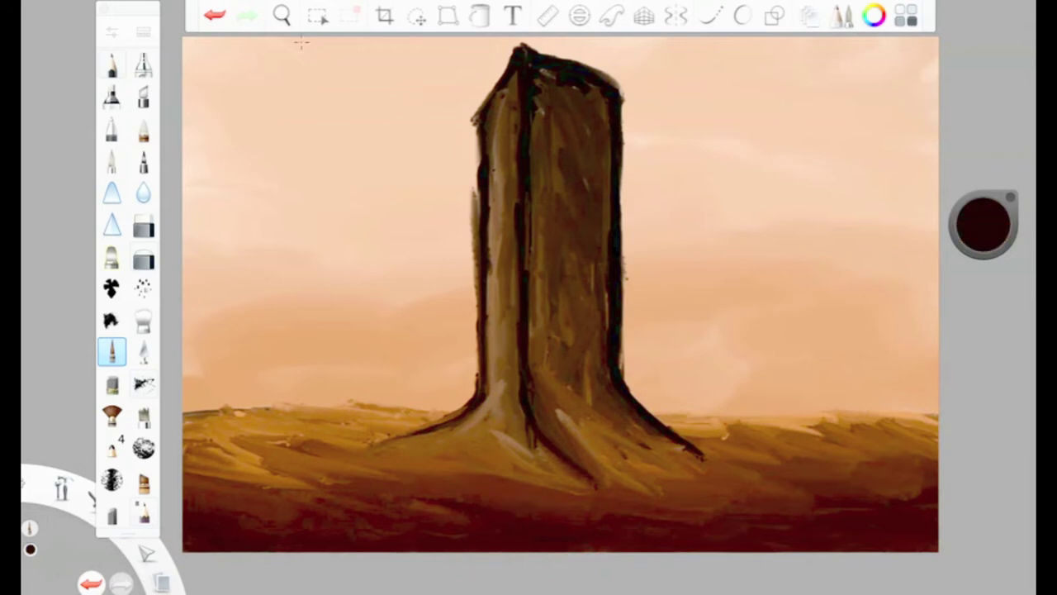
left_click(112, 32)
left_click_drag(215, 273, 229, 276)
left_click(537, 94)
left_click_drag(588, 86, 611, 132)
left_click_drag(570, 91, 603, 239)
left_click_drag(561, 98, 602, 272)
mouse_move(593, 207)
left_mouse_down()
mouse_move(642, 437)
mouse_move(685, 456)
left_mouse_up()
Paint the right face dark red, with brighter red strokes beside the front corner.
left_click(995, 225)
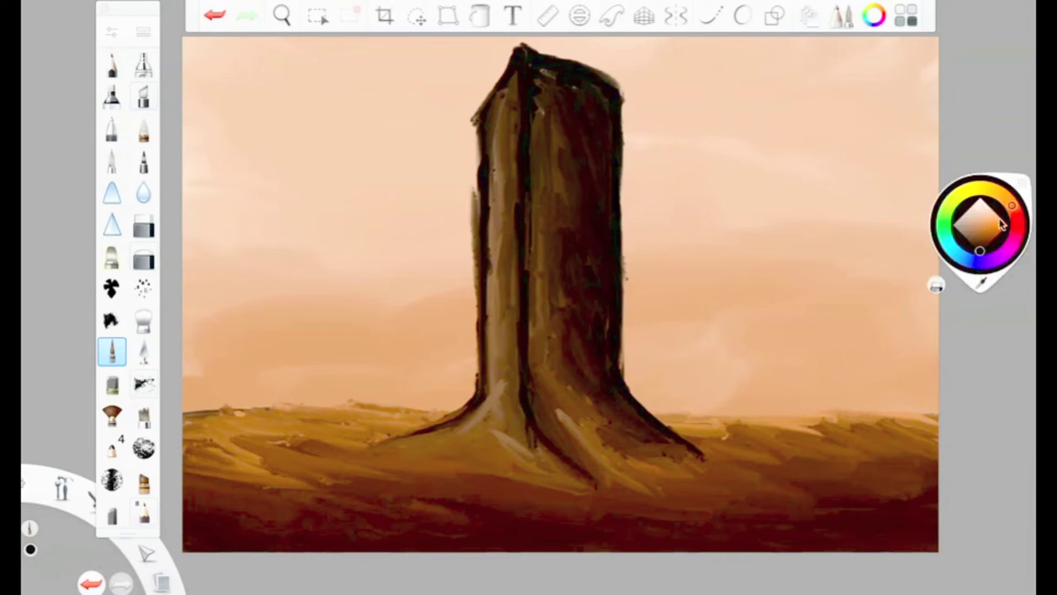
left_click_drag(1001, 224, 1017, 220)
mouse_move(545, 70)
left_mouse_down()
mouse_move(557, 92)
mouse_move(545, 179)
mouse_move(554, 306)
mouse_move(580, 394)
mouse_move(624, 444)
left_mouse_up()
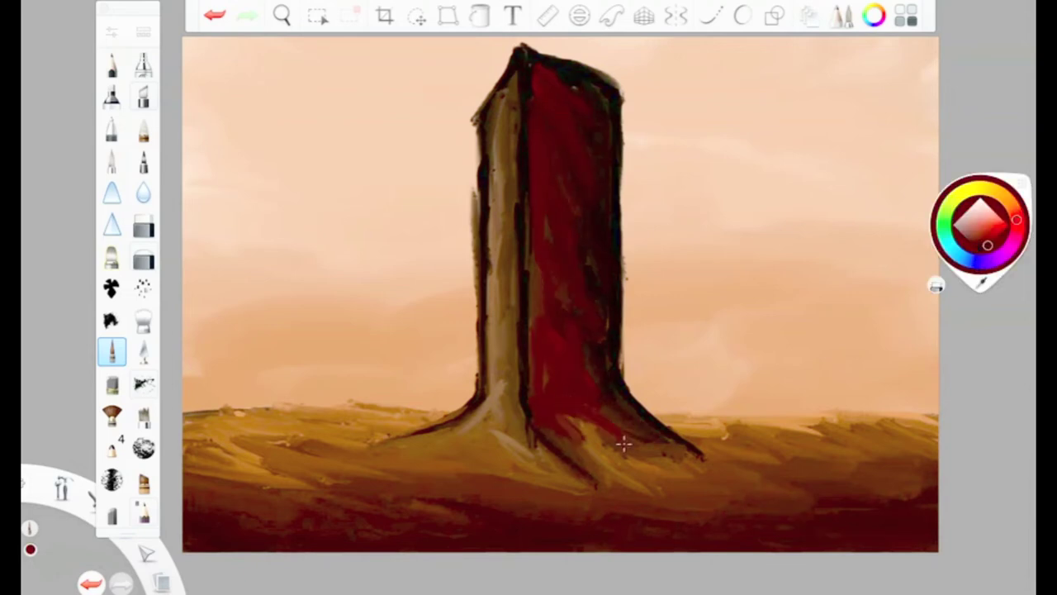
left_click(997, 237)
left_click(113, 32)
mouse_move(532, 64)
left_mouse_down()
mouse_move(561, 127)
mouse_move(541, 187)
mouse_move(533, 165)
mouse_move(531, 368)
left_mouse_up()
Choose a pale, desaturated red and brush it down the tower's left face.
left_click(980, 227)
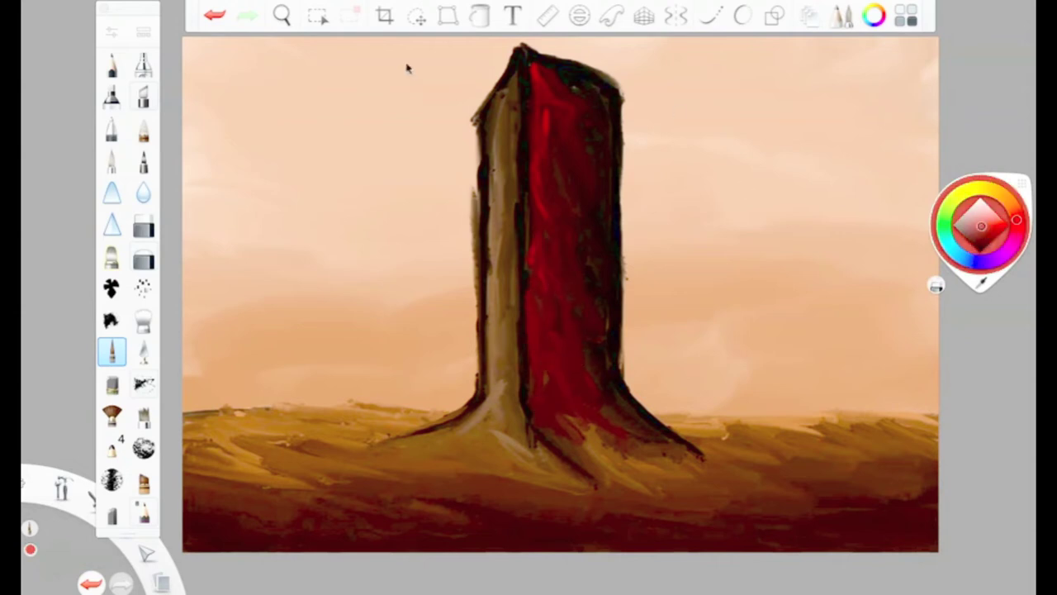
left_click(111, 32)
left_click(189, 65)
left_click_drag(493, 140, 492, 264)
left_click_drag(502, 102, 498, 368)
left_click_drag(504, 218, 500, 370)
Switch to a thinner black brush and paint spikes from the middle of the left face and the upper right edge.
left_click(989, 235)
left_click(981, 256)
left_click(111, 32)
left_click_drag(226, 275, 219, 276)
left_click(190, 65)
left_click_drag(504, 188, 406, 193)
left_click_drag(611, 144, 657, 147)
left_click_drag(602, 124, 661, 147)
Add an upper and a lower spike on the left face, lengthen the upper right spike, and add two below it.
left_click_drag(497, 131, 408, 121)
mouse_move(496, 266)
left_mouse_down()
mouse_move(489, 285)
mouse_move(417, 304)
left_mouse_up()
left_click_drag(611, 142, 702, 149)
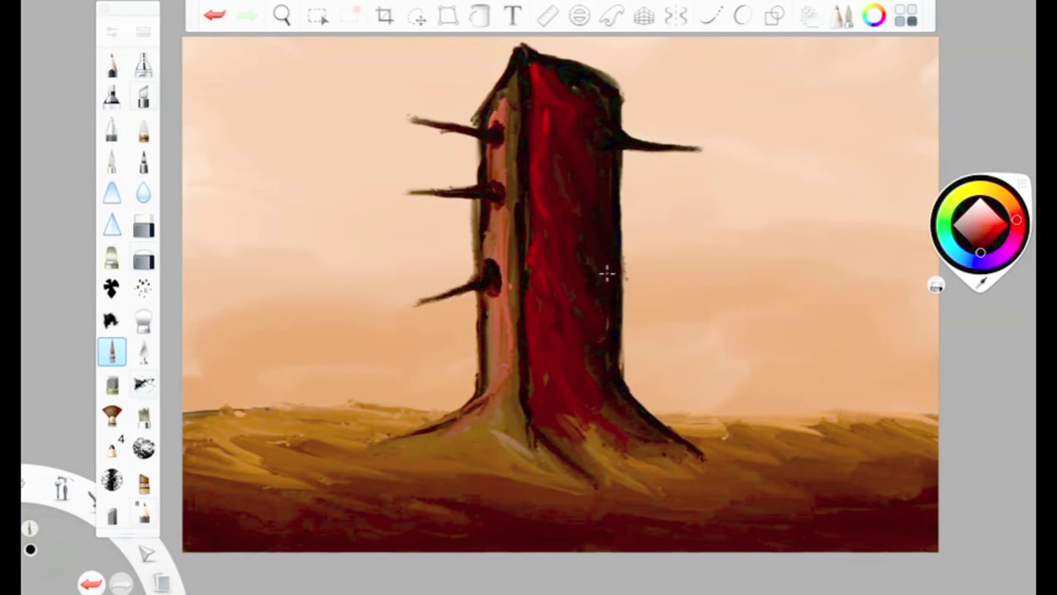
left_click_drag(621, 269, 682, 231)
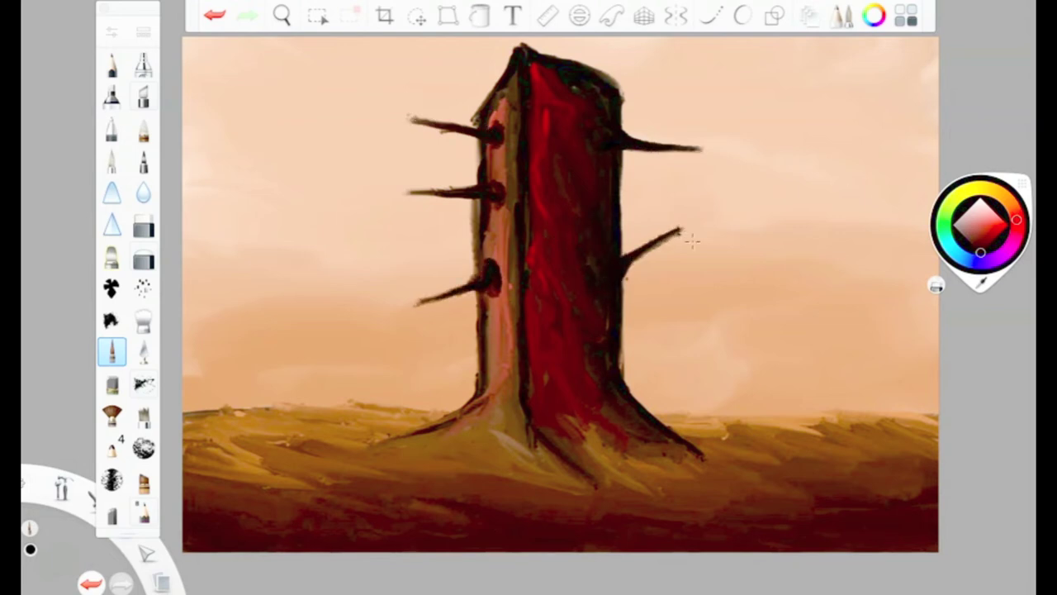
left_click_drag(615, 327, 670, 360)
Switch to bright red with a finer brush and paint red highlights along the three right-hand spikes.
left_click(996, 236)
left_click(110, 31)
left_click_drag(223, 276, 214, 275)
left_click(190, 68)
left_click_drag(665, 148, 722, 148)
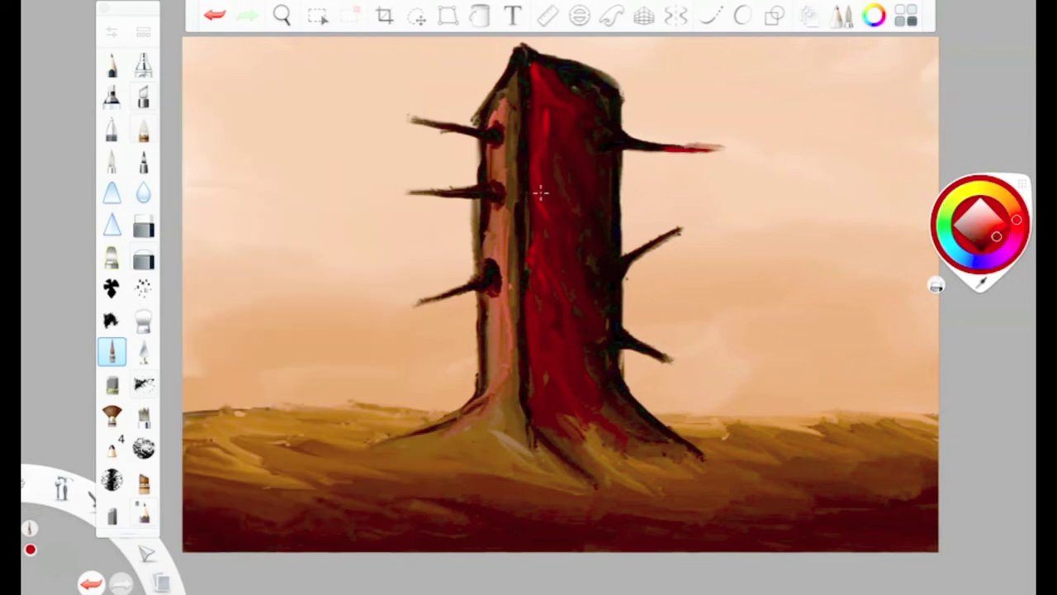
key("ctrl+z")
left_click_drag(625, 270, 671, 232)
left_click_drag(627, 142, 696, 150)
mouse_move(623, 341)
left_mouse_down()
mouse_move(656, 352)
mouse_move(611, 331)
left_mouse_up()
Paint red highlights along the three spikes on the left face.
left_click_drag(450, 297, 418, 303)
left_click_drag(494, 191, 410, 192)
left_click_drag(494, 134, 406, 118)
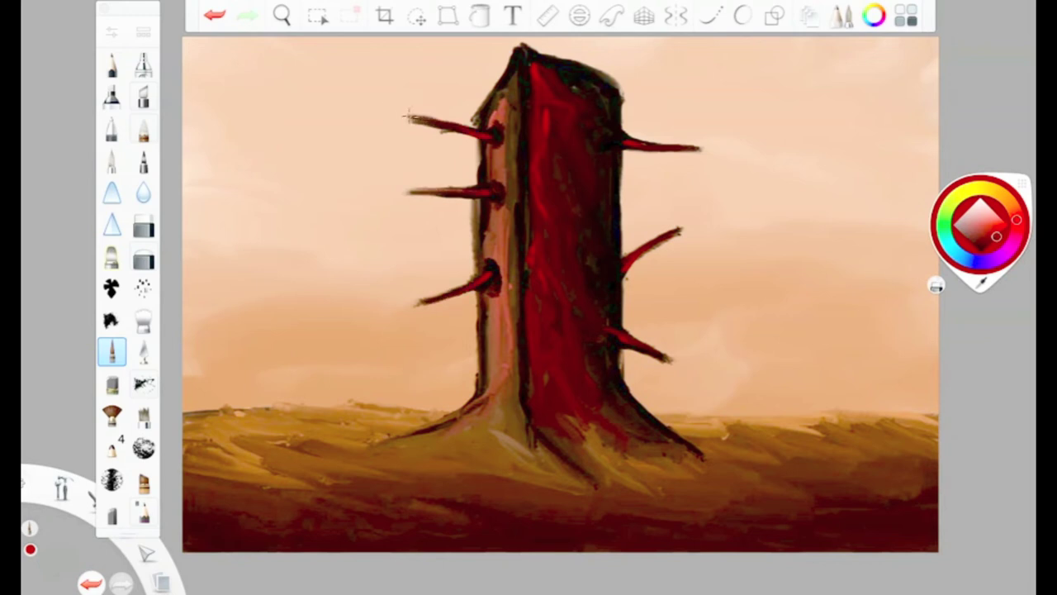
Add a short dark spike with red colouring from the lower left face across the tower's front corner.
left_click(971, 252)
left_click_drag(497, 334, 536, 369)
left_click(997, 235)
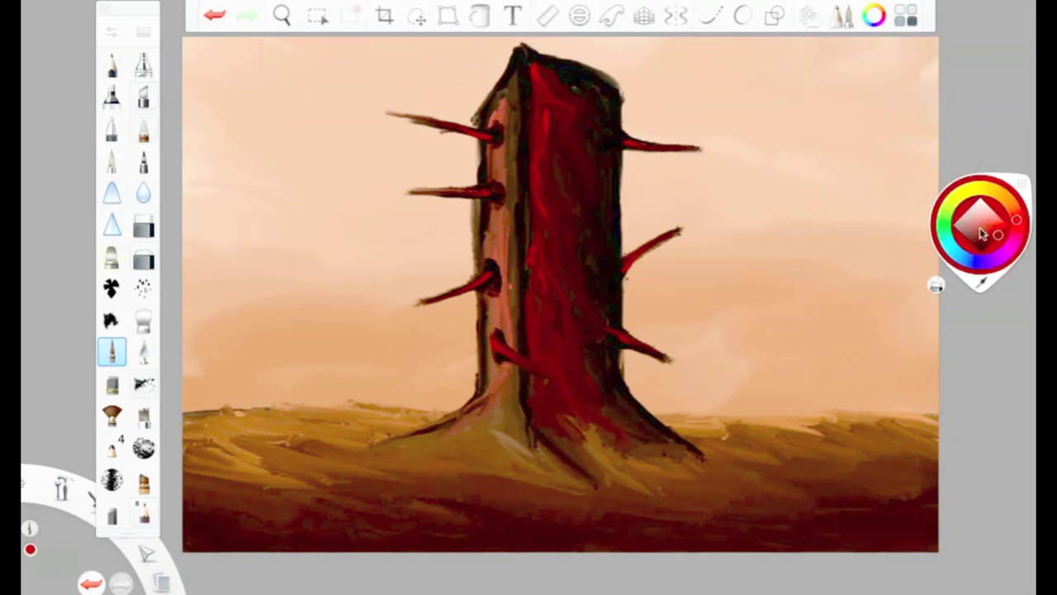
Paint a thin black spike from the middle of the front face out past the tower's left edge, and highlight it in red.
left_click(981, 252)
mouse_move(552, 248)
left_mouse_down()
mouse_move(483, 247)
mouse_move(543, 240)
mouse_move(451, 246)
left_mouse_up()
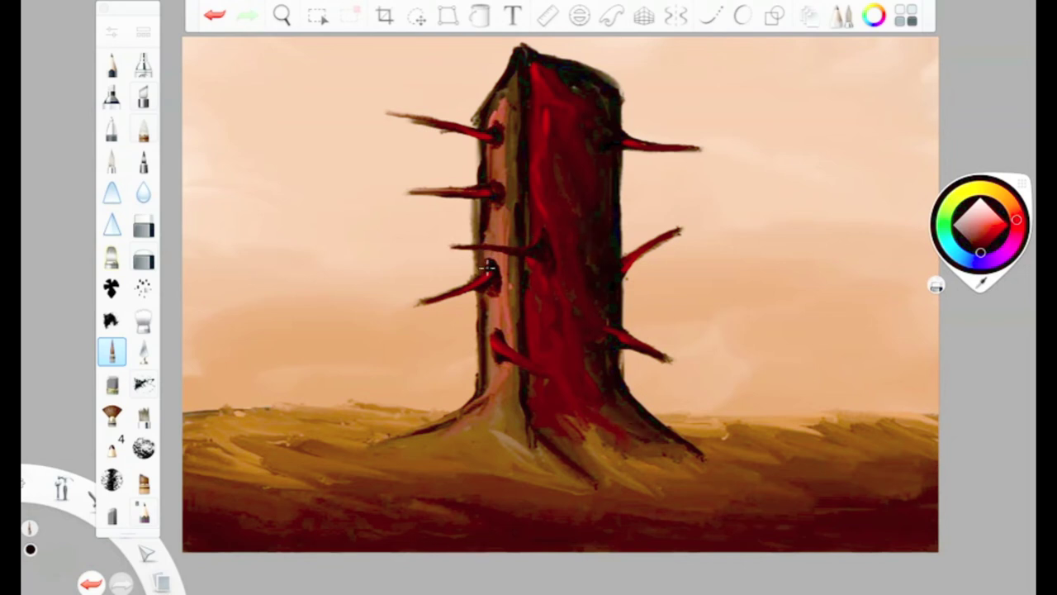
left_click(998, 235)
left_click_drag(528, 251, 434, 239)
left_click(215, 14)
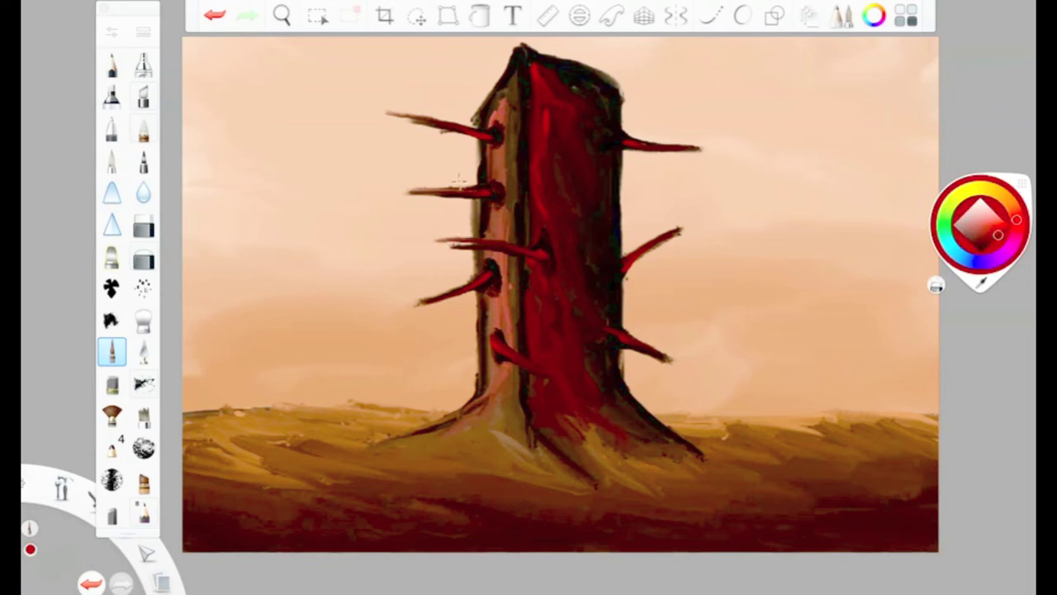
left_click_drag(543, 259, 454, 241)
key("ctrl+z")
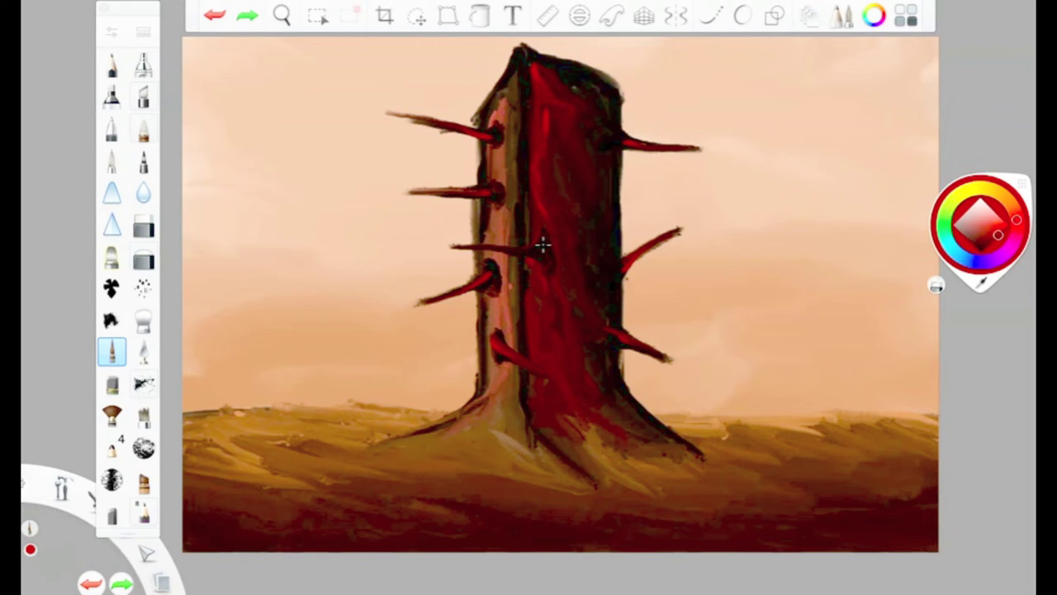
left_click_drag(545, 257, 489, 247)
left_click(216, 18)
mouse_move(550, 268)
left_mouse_down()
mouse_move(515, 249)
mouse_move(444, 246)
left_mouse_up()
Paint two white oval eyes on the upper front face and add red shading and dark pupils inside them.
left_click(980, 199)
mouse_move(596, 162)
left_mouse_down()
mouse_move(596, 190)
mouse_move(595, 172)
mouse_move(547, 193)
mouse_move(564, 190)
mouse_move(559, 170)
mouse_move(562, 193)
mouse_move(606, 177)
mouse_move(600, 189)
left_mouse_up()
left_click(1006, 225)
mouse_move(994, 237)
left_mouse_down()
mouse_move(950, 570)
mouse_move(974, 396)
left_mouse_up()
left_click_drag(552, 165, 594, 177)
Brush muted red tones over both sides of the tower's flared base where it meets the ground.
left_click(988, 232)
left_click(990, 244)
mouse_move(567, 431)
left_mouse_down()
mouse_move(594, 457)
mouse_move(638, 444)
left_mouse_up()
left_click(978, 232)
mouse_move(425, 448)
left_mouse_down()
mouse_move(455, 424)
mouse_move(517, 432)
mouse_move(524, 444)
left_mouse_up()
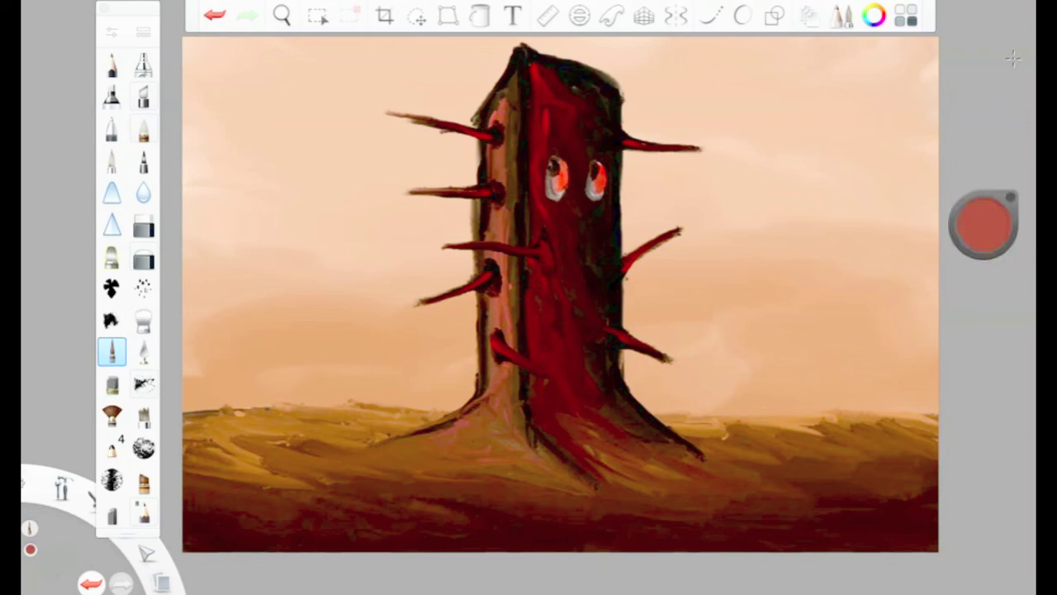
Switch to bright red, extend the spikes on both sides, and trail thin curling tendrils from their tips.
left_click_drag(403, 307, 331, 419)
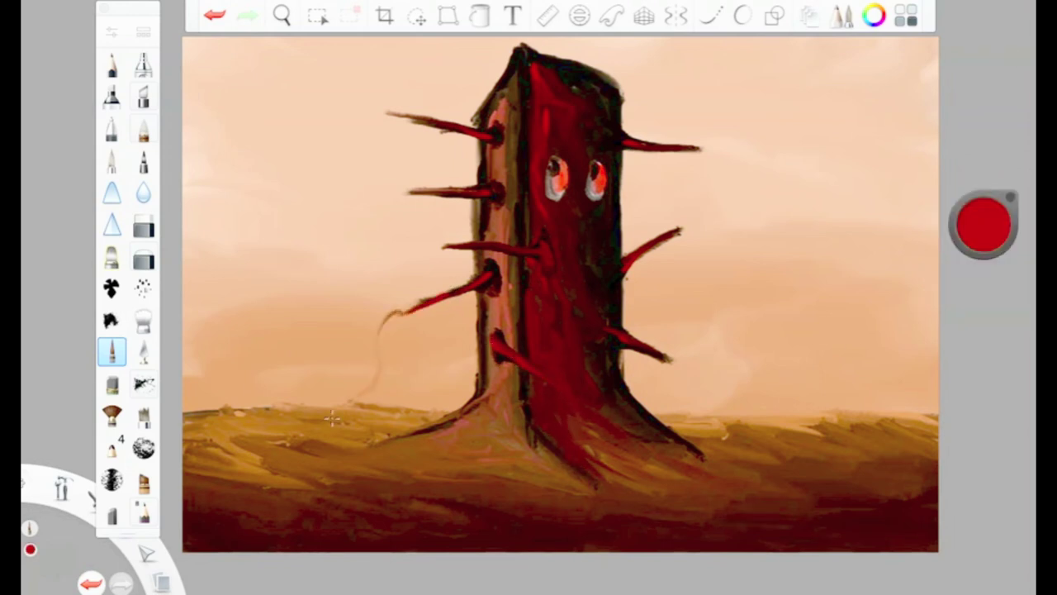
left_click_drag(446, 248, 320, 258)
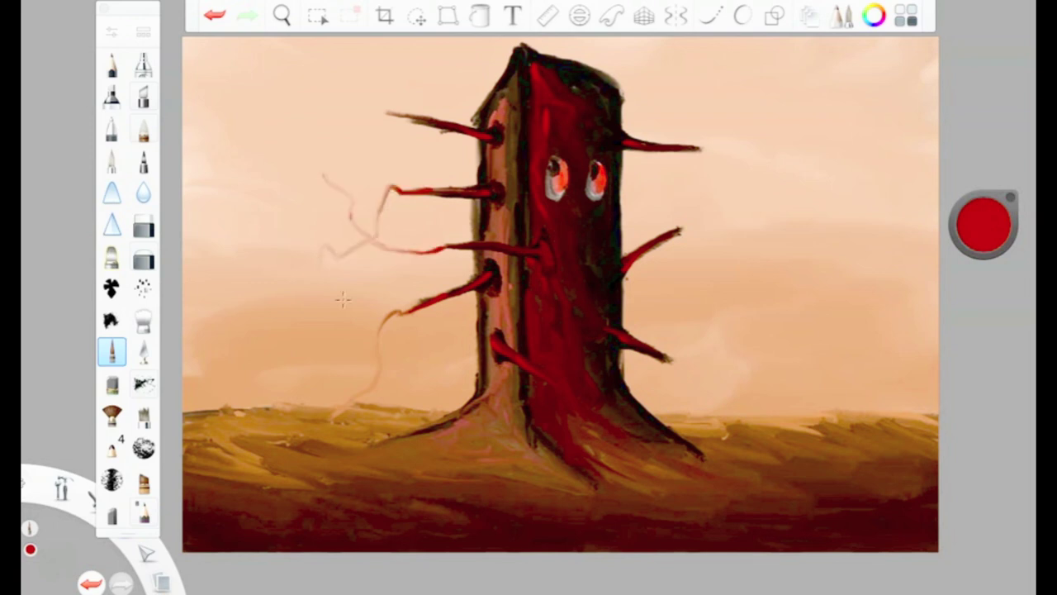
mouse_move(450, 125)
left_mouse_down()
mouse_move(387, 111)
mouse_move(336, 72)
left_mouse_up()
mouse_move(680, 142)
left_mouse_down()
mouse_move(731, 147)
mouse_move(743, 184)
left_mouse_up()
mouse_move(627, 345)
left_mouse_down()
mouse_move(711, 280)
mouse_move(693, 210)
left_mouse_up()
mouse_move(527, 365)
left_mouse_down()
mouse_move(590, 400)
mouse_move(723, 376)
left_mouse_up()
Switch to black, darken the pupils of both eyes, and extend thin roots from the tower's base across the ground to the right.
left_click_drag(984, 224, 982, 330)
mouse_move(555, 165)
left_mouse_down()
mouse_move(551, 192)
mouse_move(560, 167)
left_mouse_up()
left_click_drag(612, 190, 588, 168)
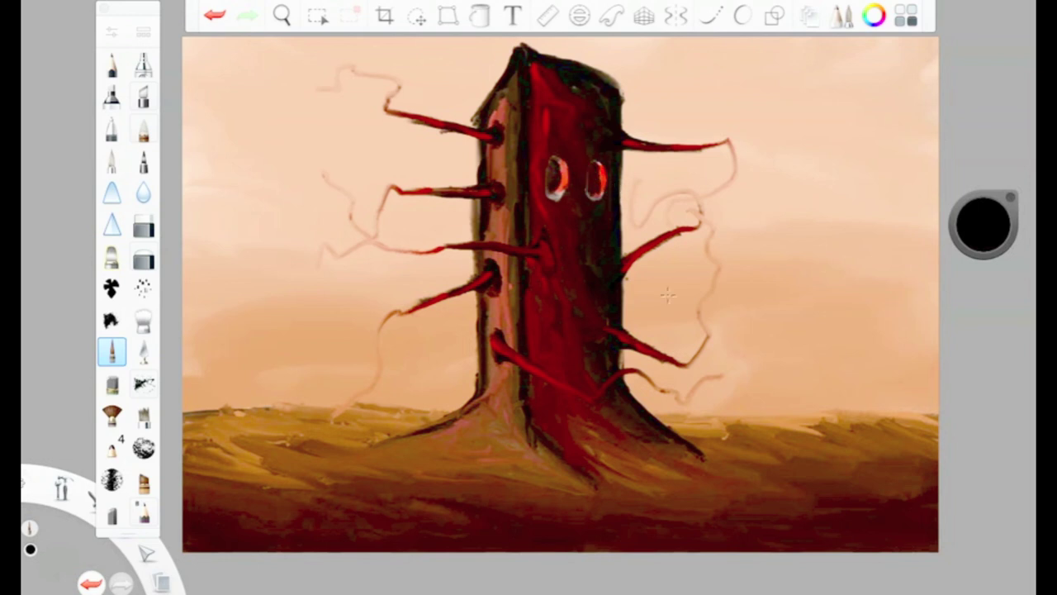
left_click_drag(692, 456, 813, 446)
left_click_drag(552, 456, 662, 489)
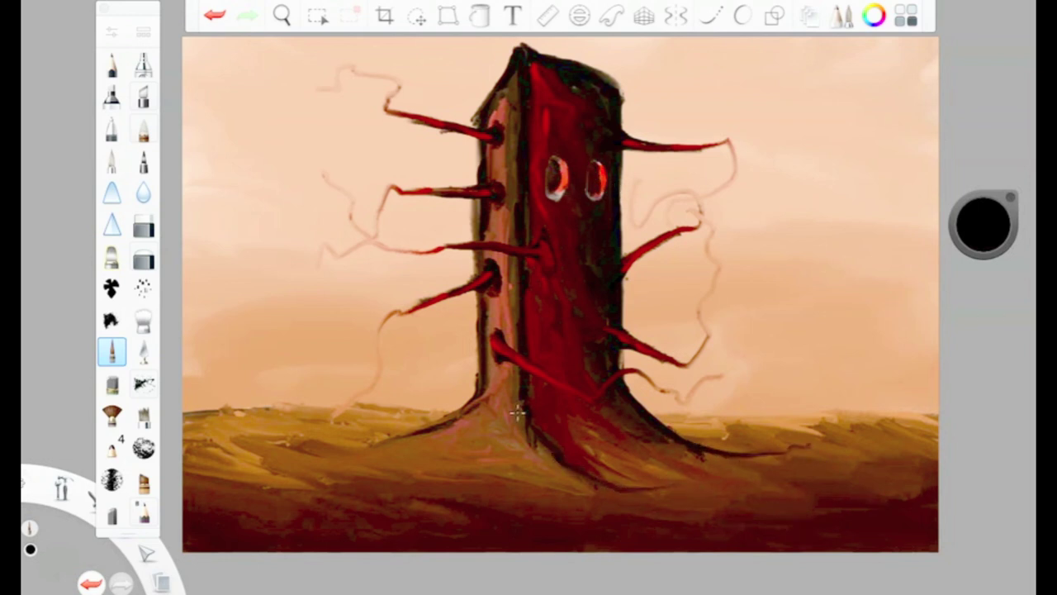
Sketch a tiny black pencil figure standing on the horizon at the canvas's far left edge.
left_click(112, 64)
mouse_move(194, 384)
left_mouse_down()
mouse_move(199, 405)
mouse_move(206, 374)
left_mouse_up()
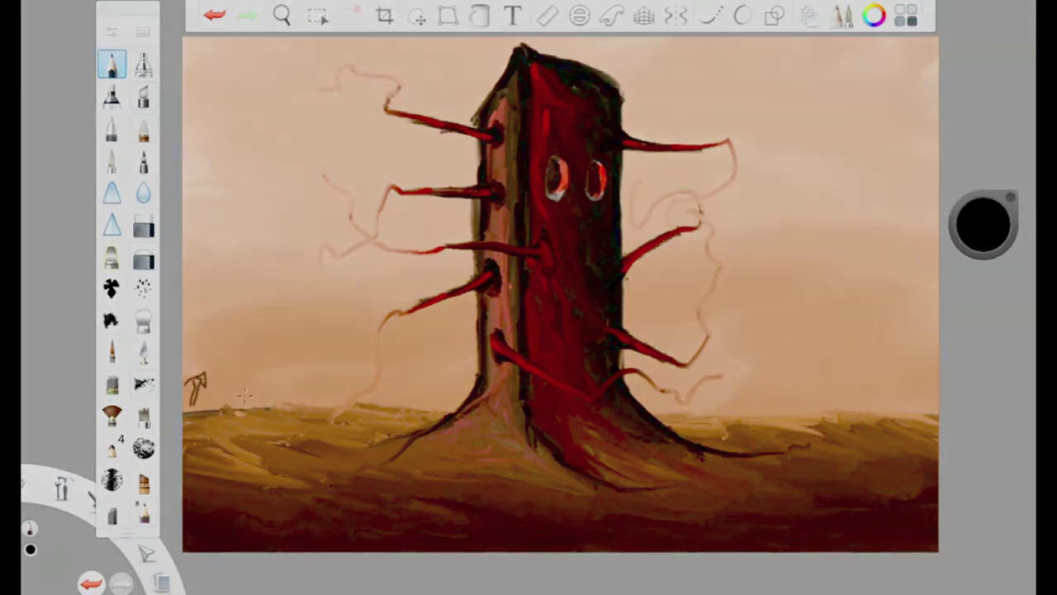